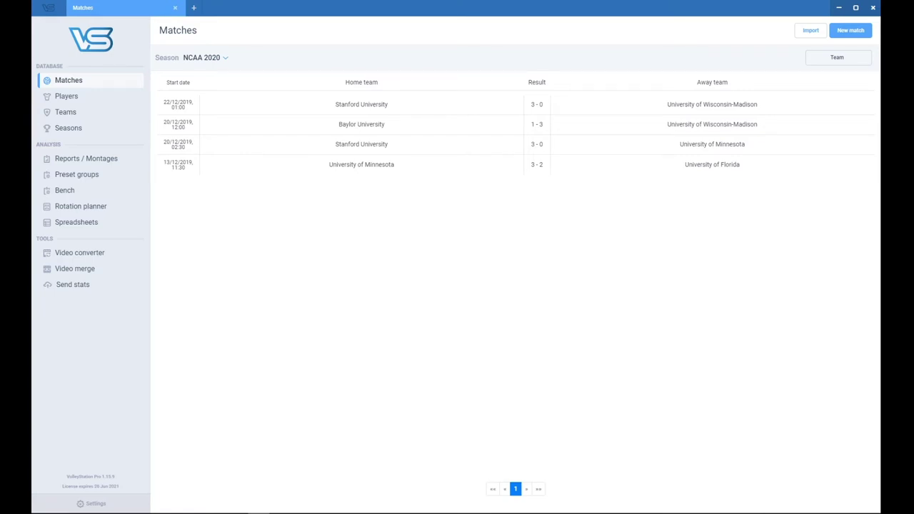
# Review the Settings: English language, Basic card type, Raw coding mode and default skill E.
pyautogui.click(97, 503)
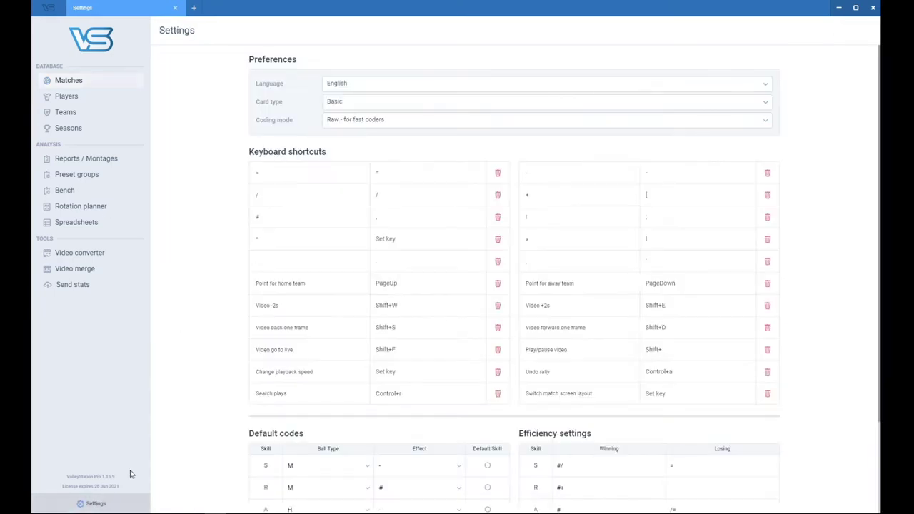
pyautogui.scroll(-1, 214, 164)
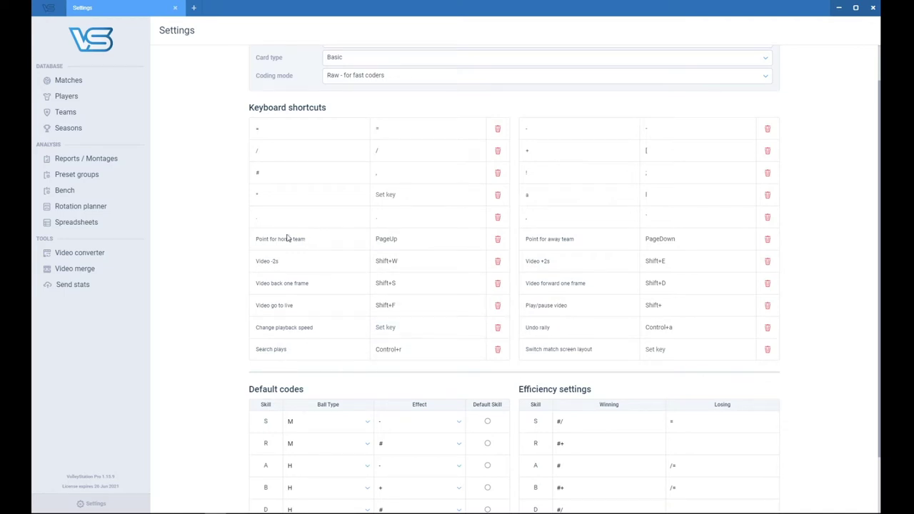
pyautogui.scroll(1, 233, 214)
pyautogui.scroll(-1, 207, 221)
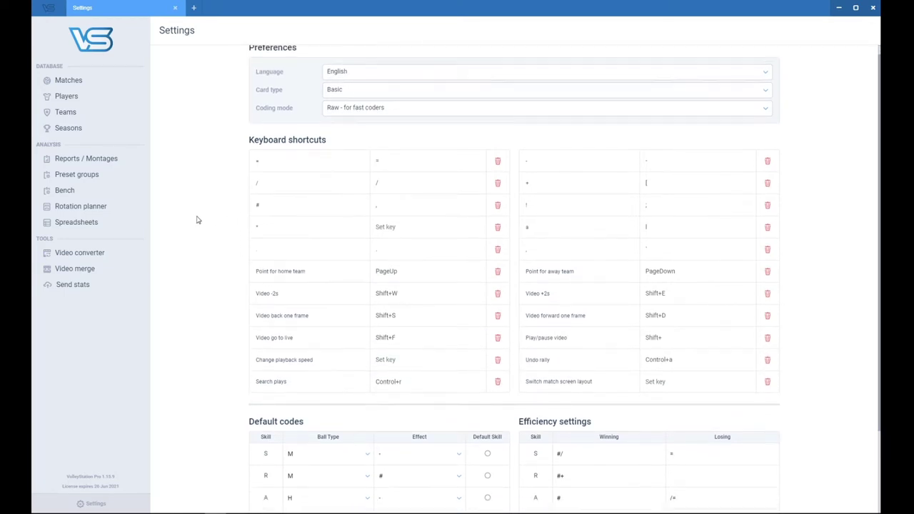
pyautogui.scroll(-1, 186, 217)
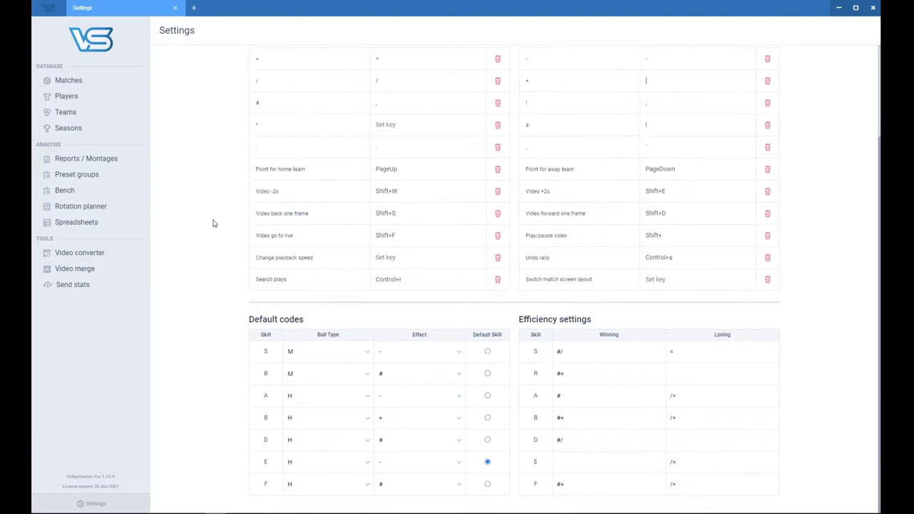
pyautogui.scroll(2, 215, 220)
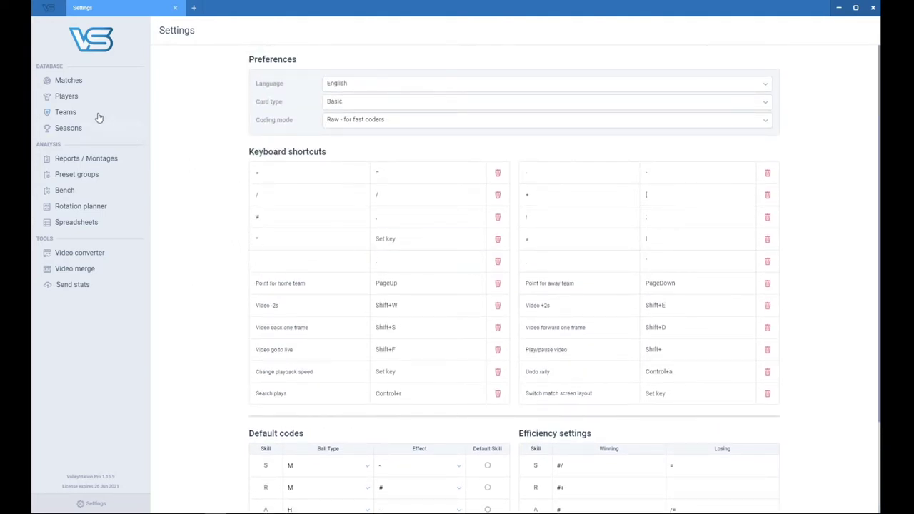
# Open the Minnesota vs Florida match for coding and pause its video at 2:30:28.
pyautogui.click(87, 81)
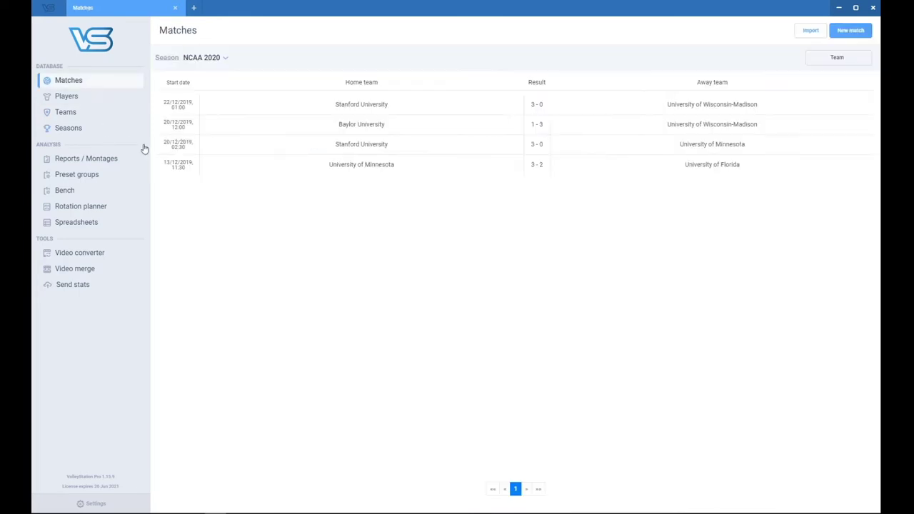
pyautogui.doubleClick(479, 173)
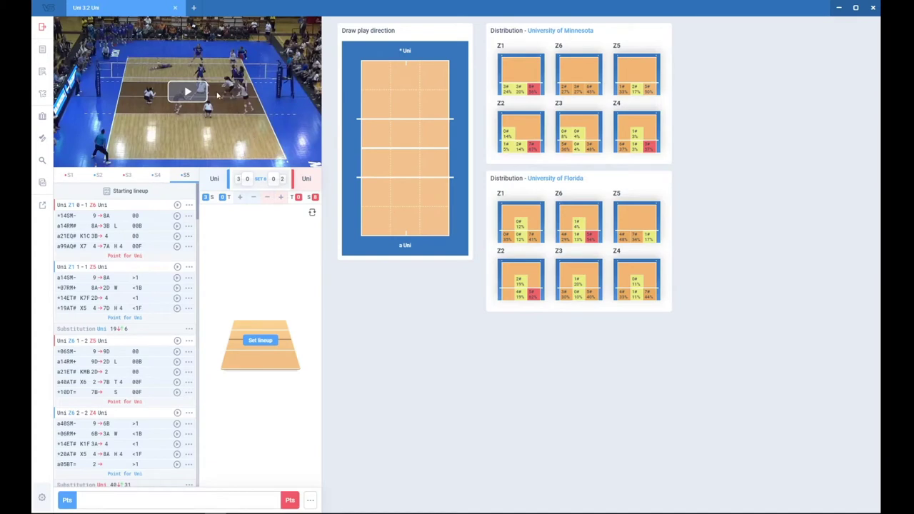
pyautogui.click(204, 90)
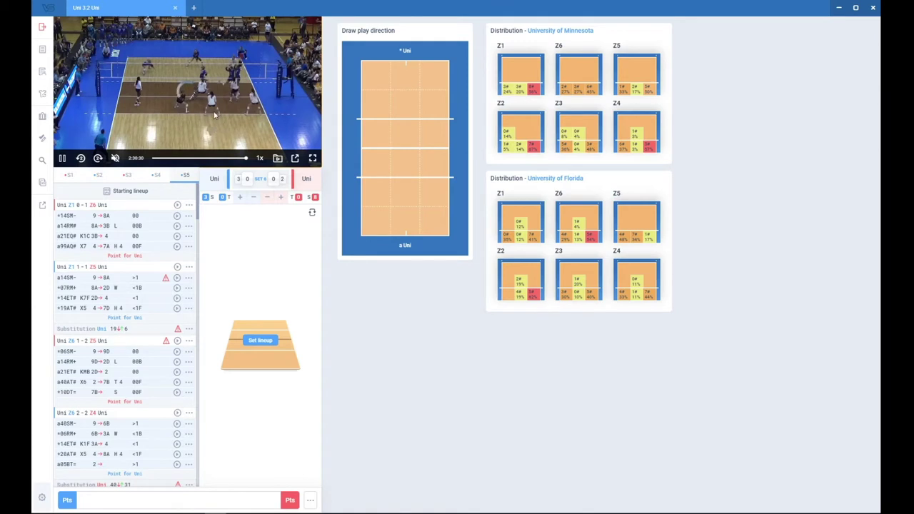
pyautogui.press('Left')
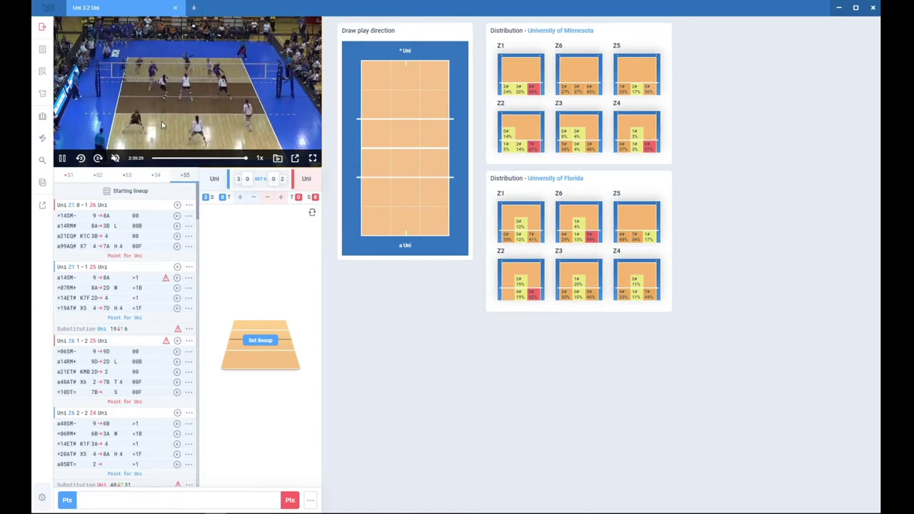
pyautogui.press('space')
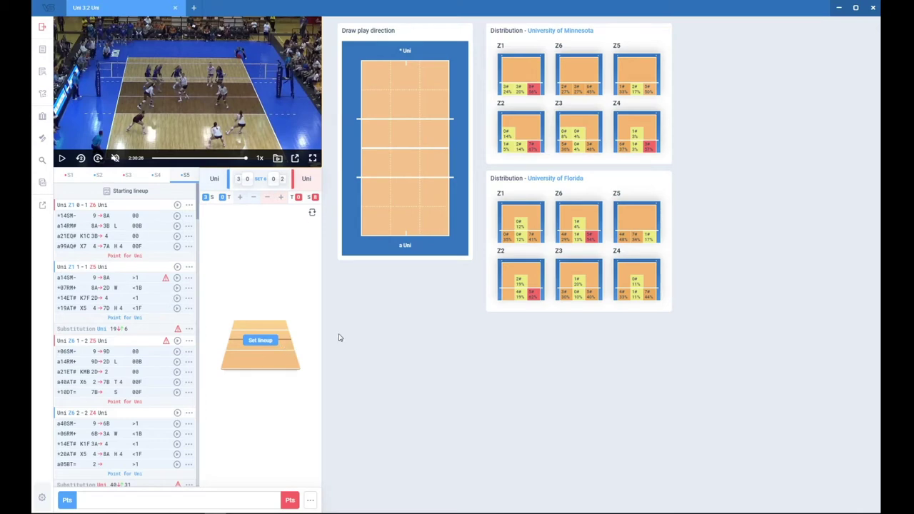
# Rotate Minnesota's starting lineup until the setter is in zone Z4 and confirm it.
pyautogui.click(261, 340)
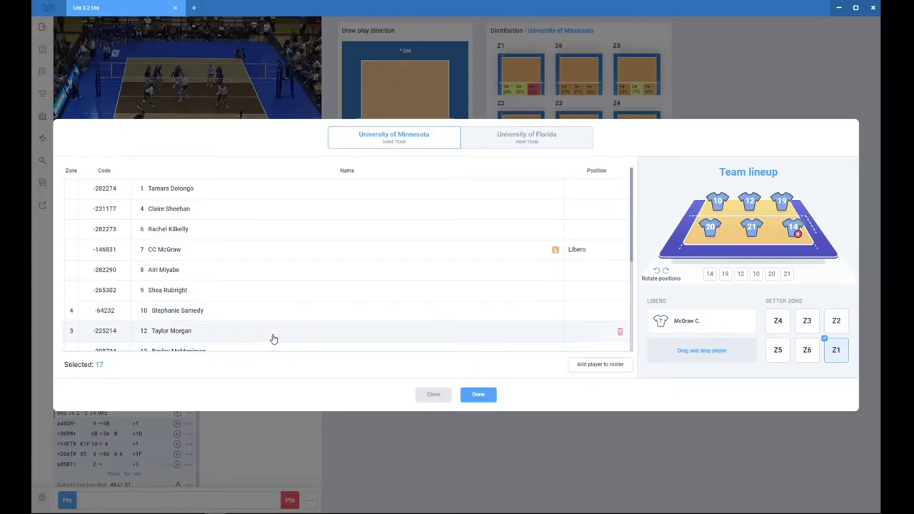
pyautogui.click(665, 272)
pyautogui.click(665, 272)
pyautogui.click(666, 272)
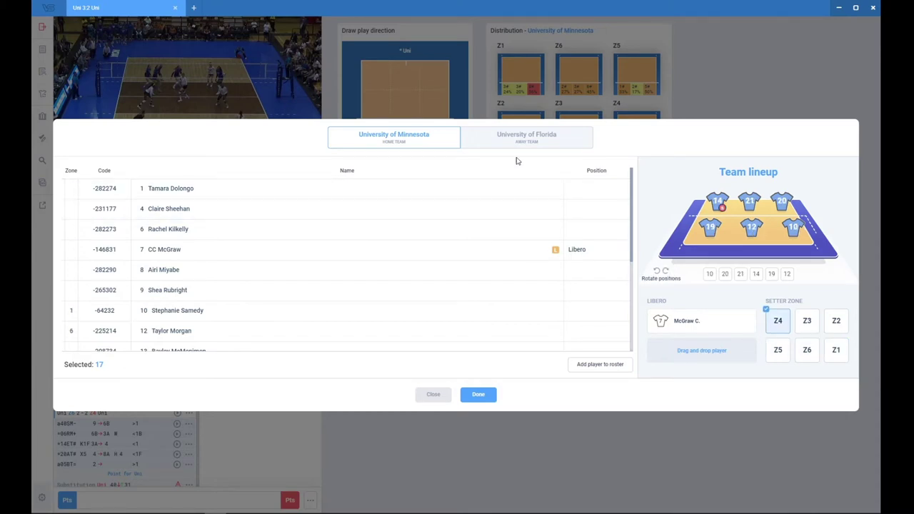
pyautogui.scroll(-1, 447, 335)
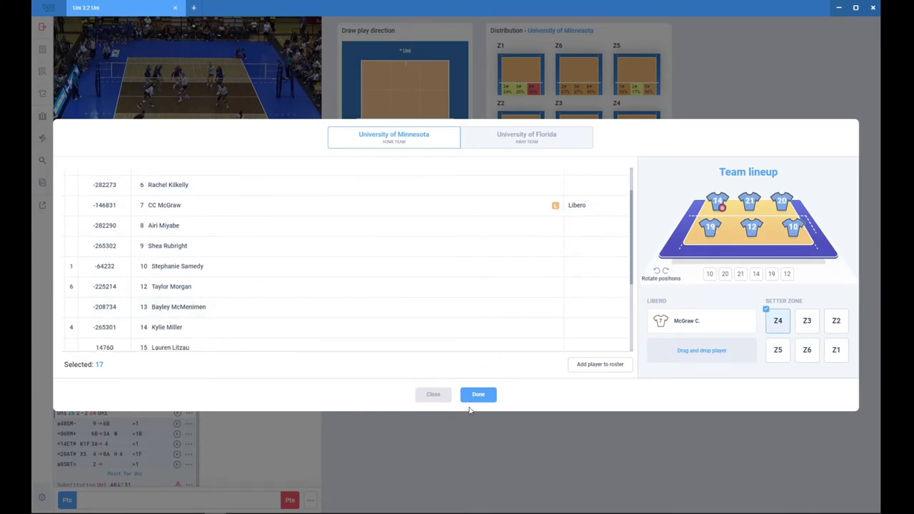
pyautogui.click(479, 394)
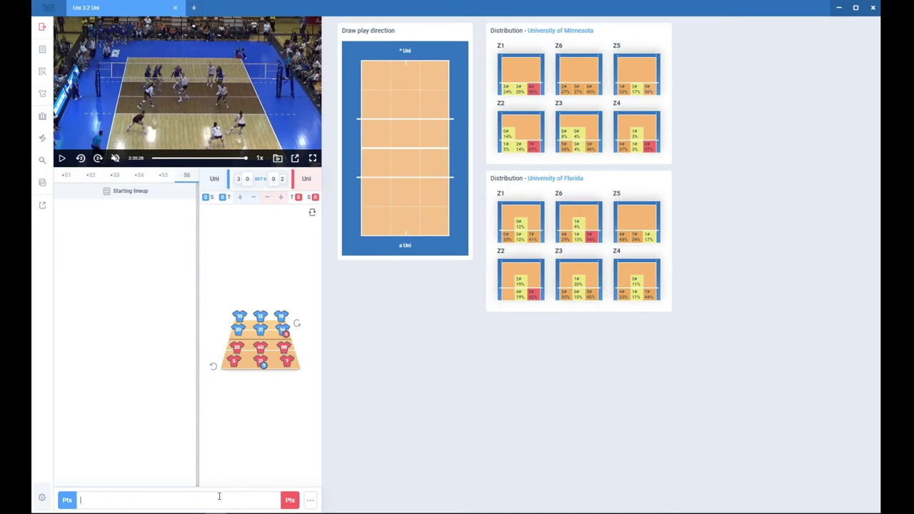
# Code set 6's first rally (serve, reception, K1 set, X6 attack to 5A) as a Uni point.
pyautogui.write('10S11A. 7#')
pyautogui.write('R,')
pyautogui.write('W K1#3B a40X6#5A')
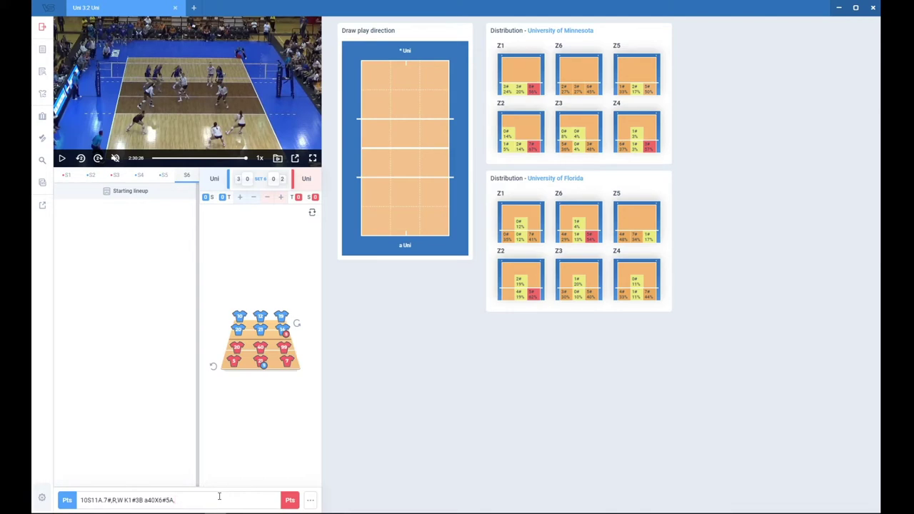
pyautogui.write(',H')
pyautogui.write('1 aP')
pyautogui.press('Return')
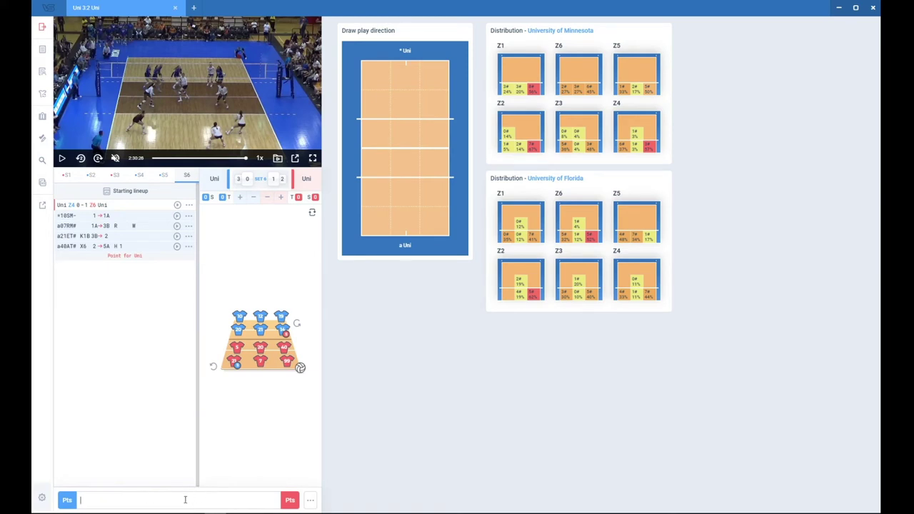
# Undo the first rally, append 'aP' to its code and re-commit it, scoring 0-1.
pyautogui.click(181, 499)
pyautogui.hotkey('ctrl', 'z')
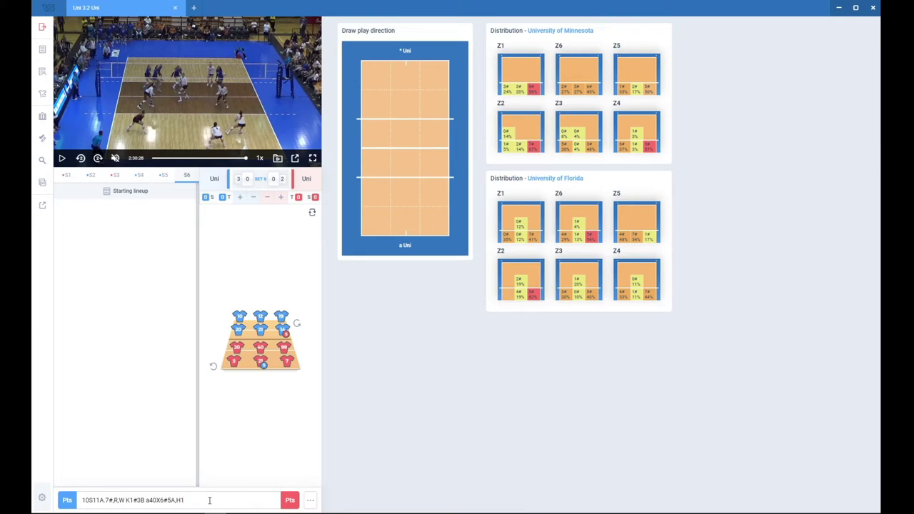
pyautogui.write('P')
pyautogui.press('BackSpace')
pyautogui.write('aP')
pyautogui.press('Return')
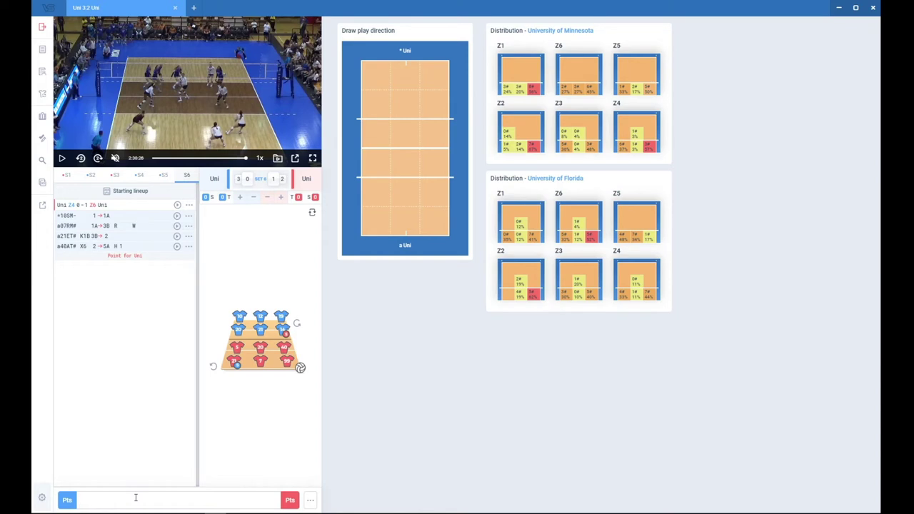
# Log Uni substitutions 10 for 4 and 14 for 1, then a setter zone Z1 correction.
pyautogui.write('c104')
pyautogui.press('Return')
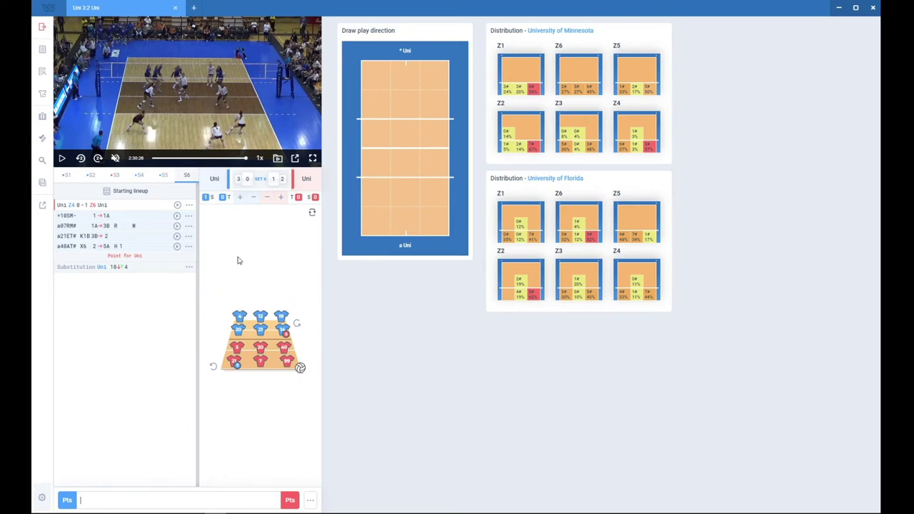
pyautogui.write('C14:1')
pyautogui.press('Return')
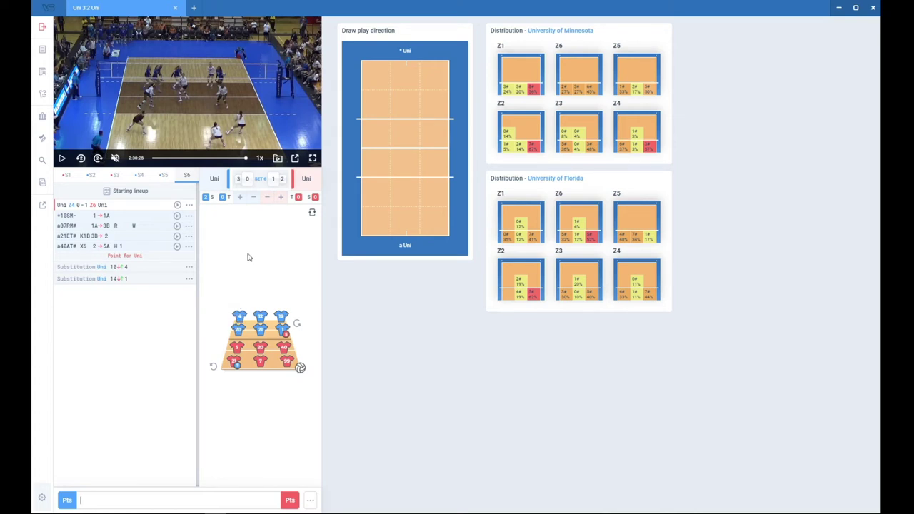
pyautogui.write('Z1')
pyautogui.press('Return')
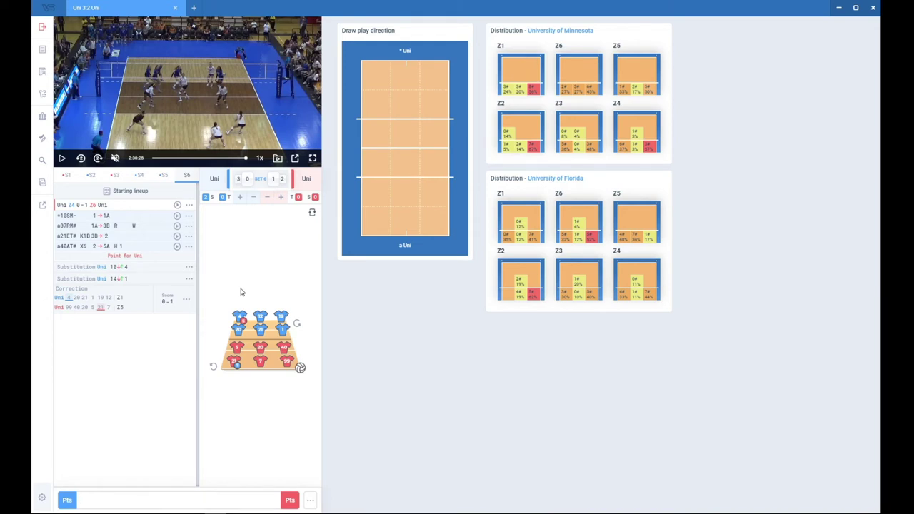
# Enter correction code 16 to move Uni's setter zone to Z6.
pyautogui.write('16')
pyautogui.press('Return')
# Record a timeout for the home team (T) and for the away team (aT).
pyautogui.write('T')
pyautogui.press('Return')
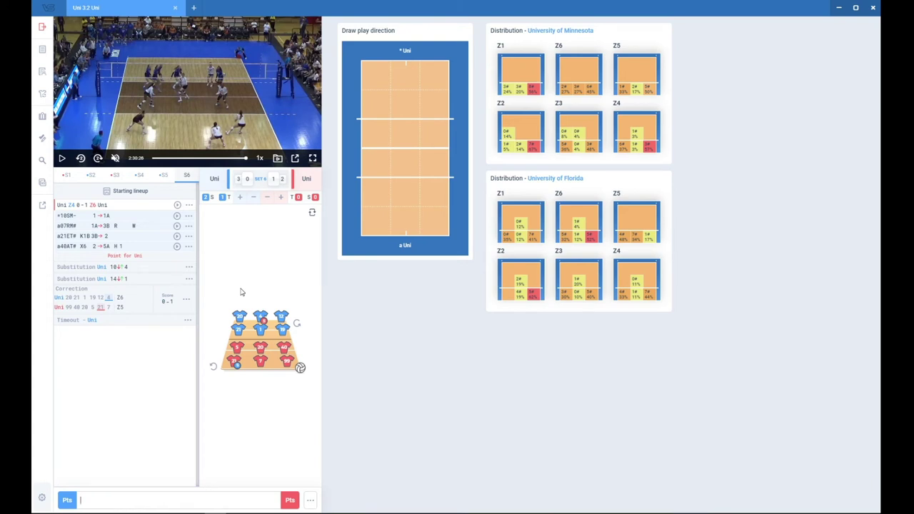
pyautogui.write('aT')
pyautogui.press('Return')
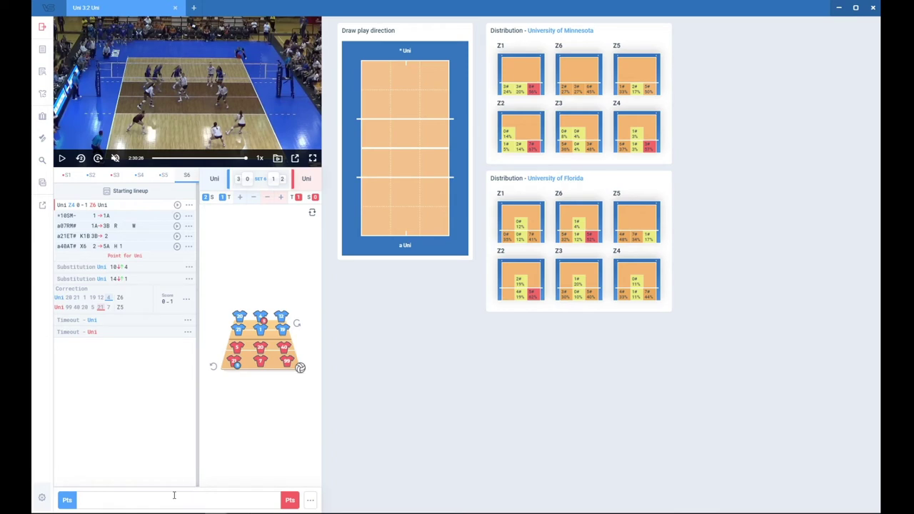
# Enter the rally code 'a99SM15A.19-;M KE-6B 1V6=5A', submit it and award Uni the point.
pyautogui.write('a99SM15A.19-;M KE-6B 1V6')
pyautogui.write('=5A')
pyautogui.press('Return')
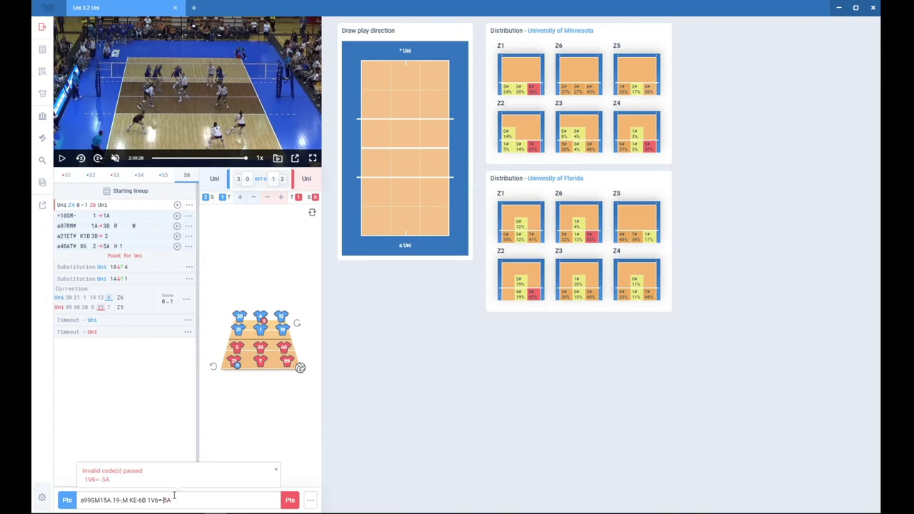
pyautogui.press('Left')
pyautogui.press('Right')
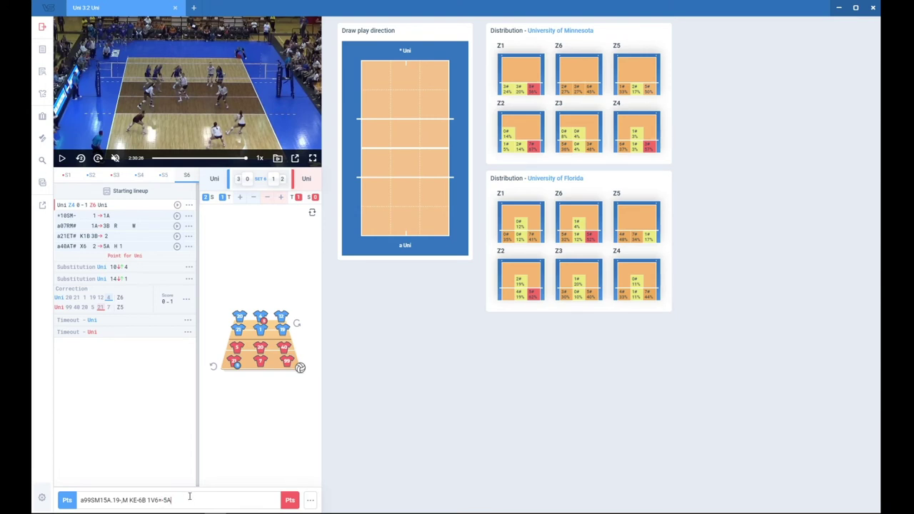
pyautogui.press('Return')
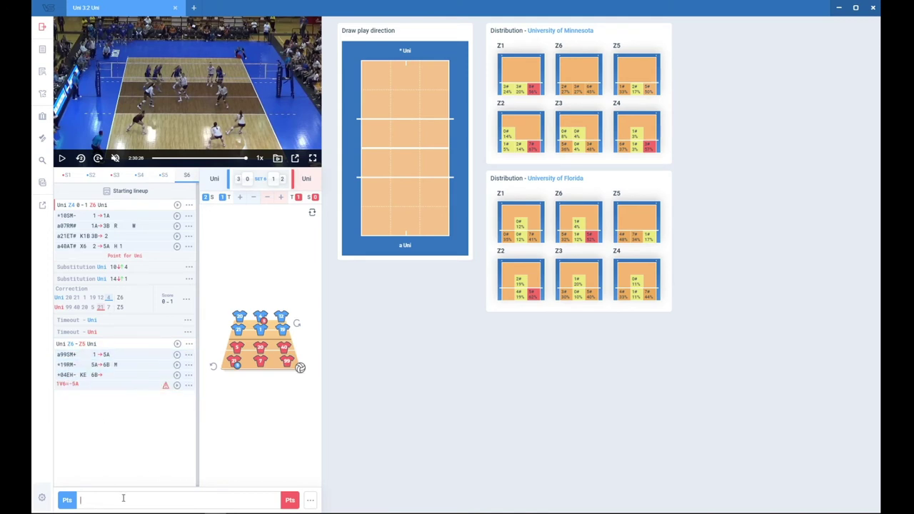
pyautogui.press('Return')
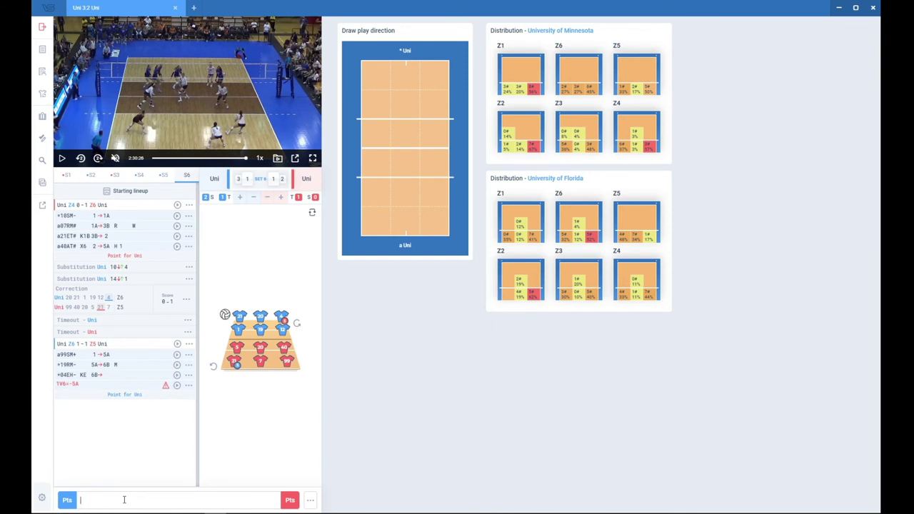
# Delete the stray minus from the invalid 1V6=-5A row to make it a valid attack.
pyautogui.doubleClick(101, 385)
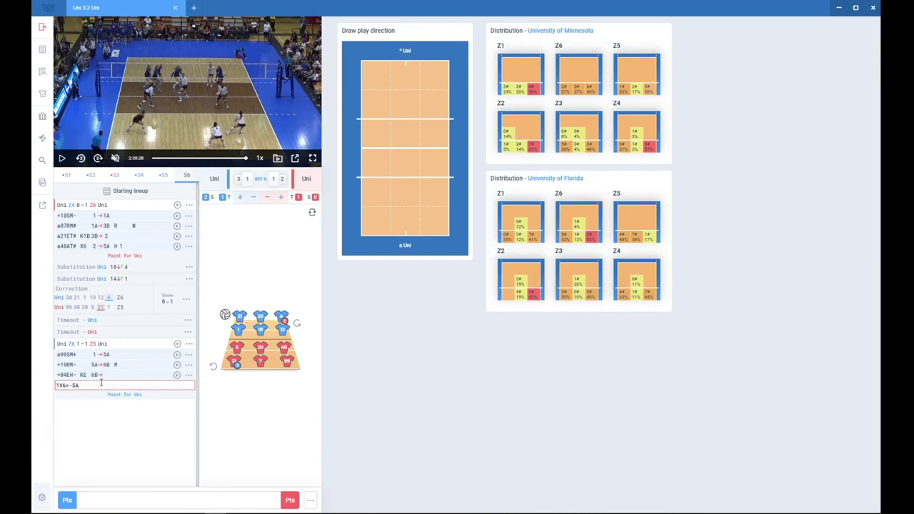
pyautogui.press('BackSpace')
pyautogui.press('Return')
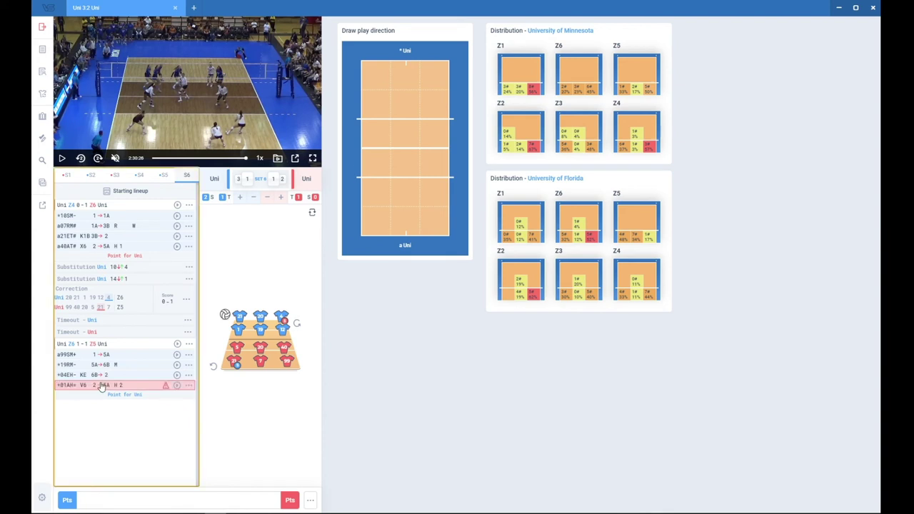
# Open the a99SM# serve row for editing and close it unchanged.
pyautogui.click(148, 498)
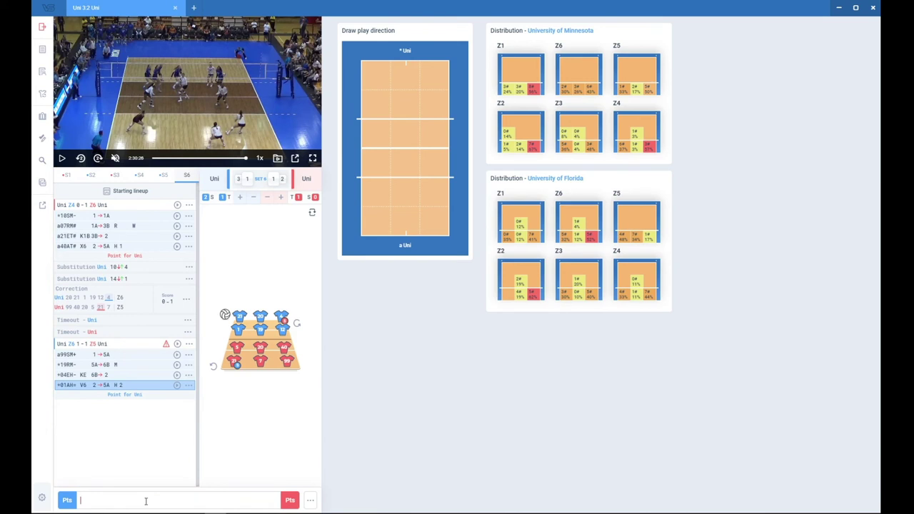
pyautogui.click(122, 370)
pyautogui.doubleClick(111, 357)
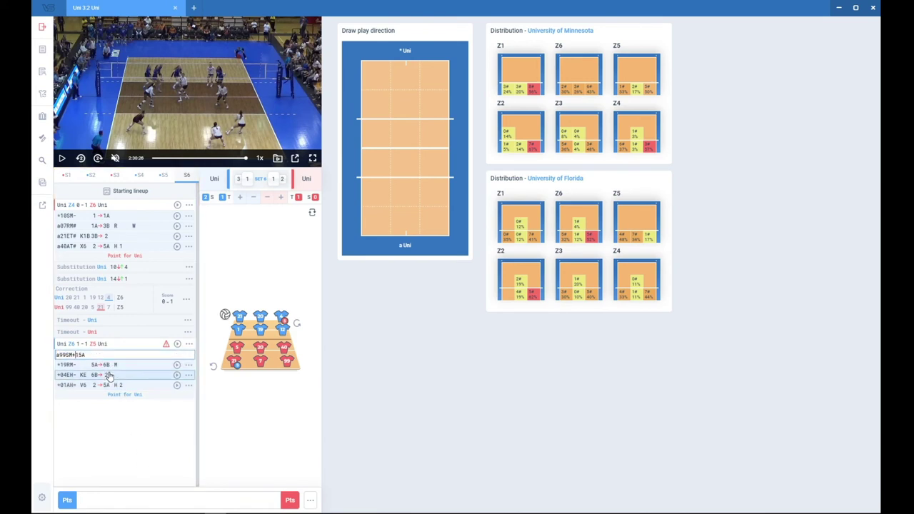
pyautogui.press('Return')
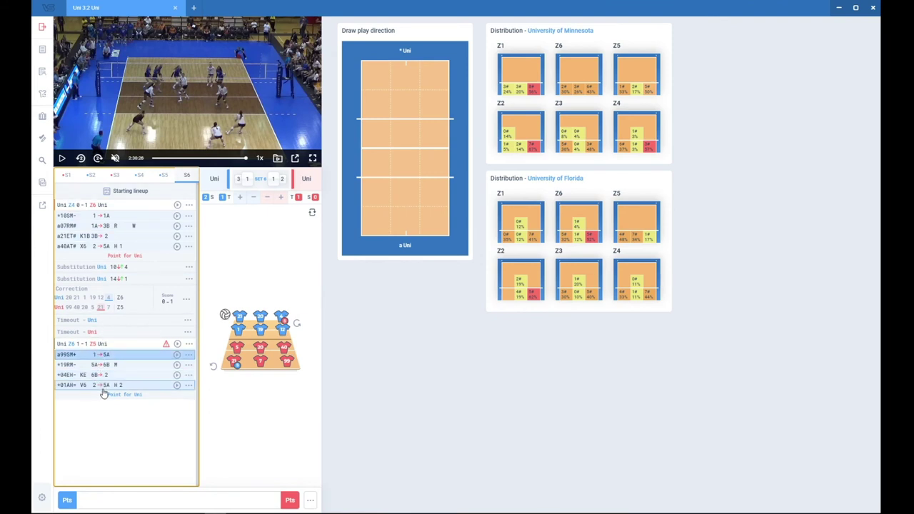
# Delete the faulty *04EH- KE row and insert a 'k7b-' set row after the *19RM- reception.
pyautogui.click(92, 376)
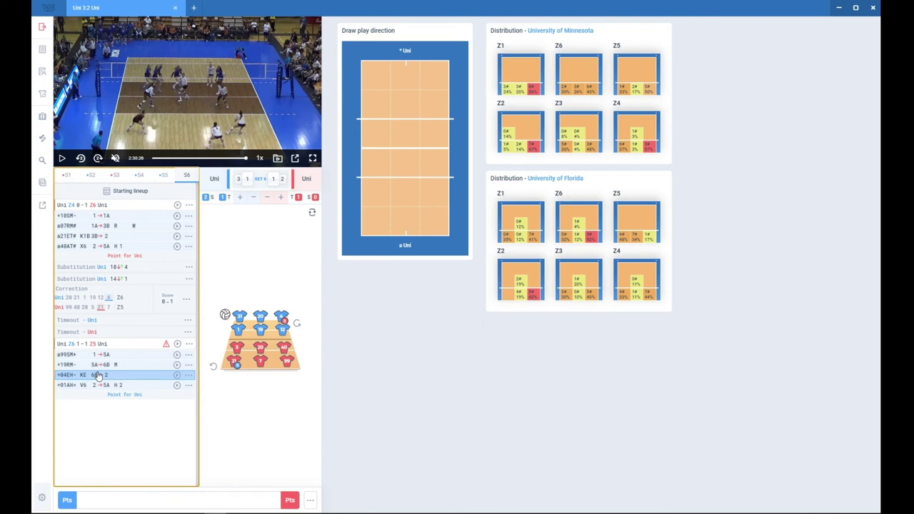
pyautogui.press('Delete')
pyautogui.click(104, 365)
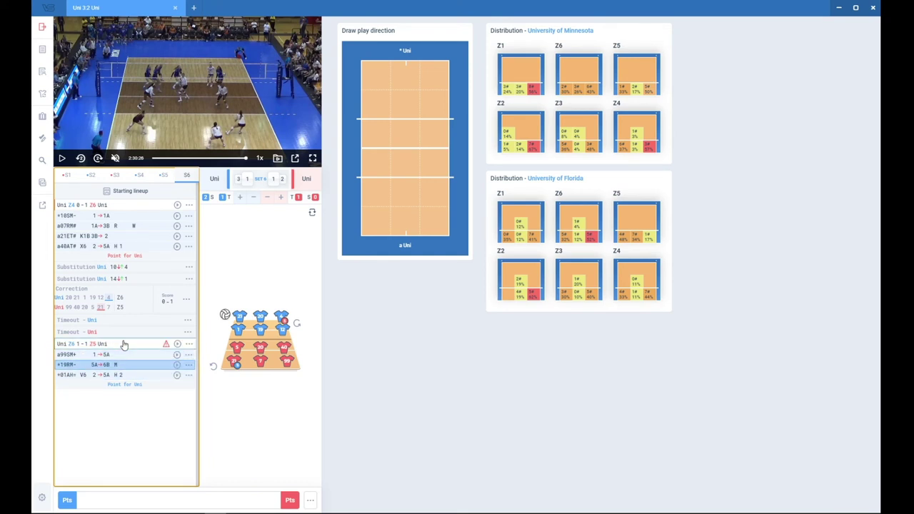
pyautogui.press('Return')
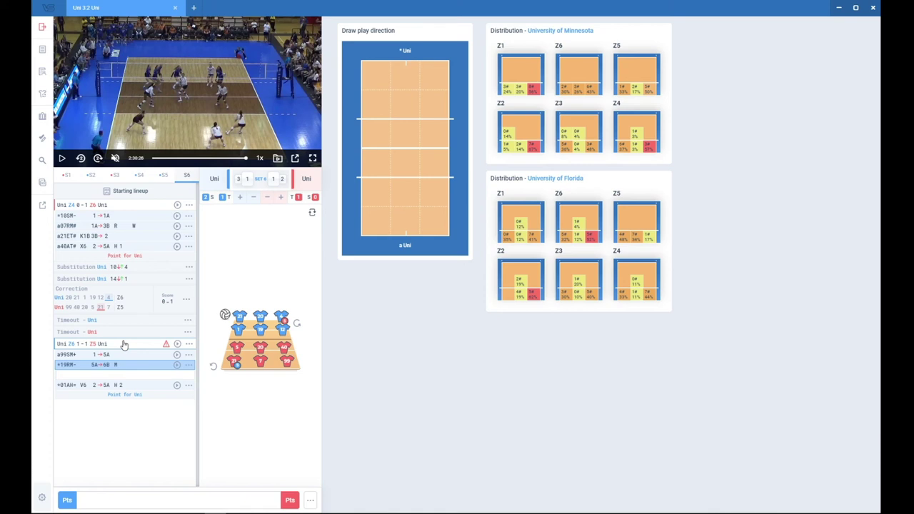
pyautogui.write('k7b-')
pyautogui.press('Return')
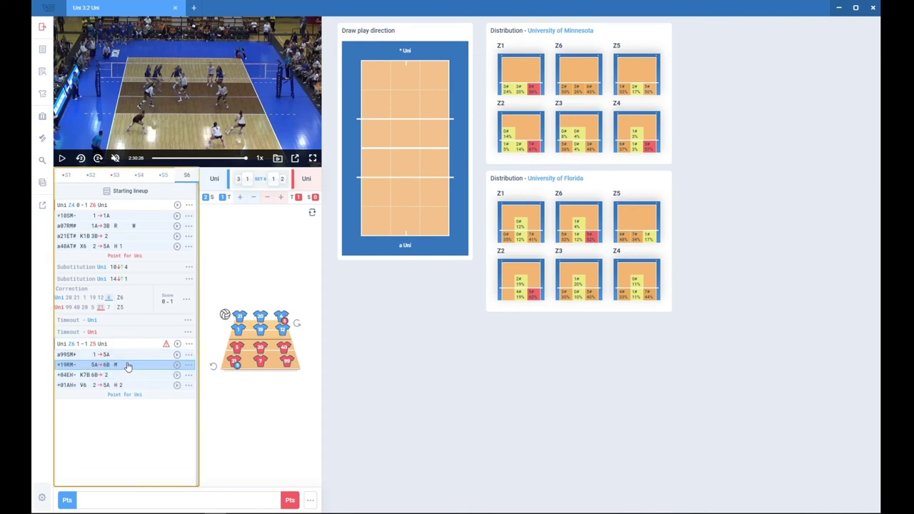
pyautogui.click(125, 378)
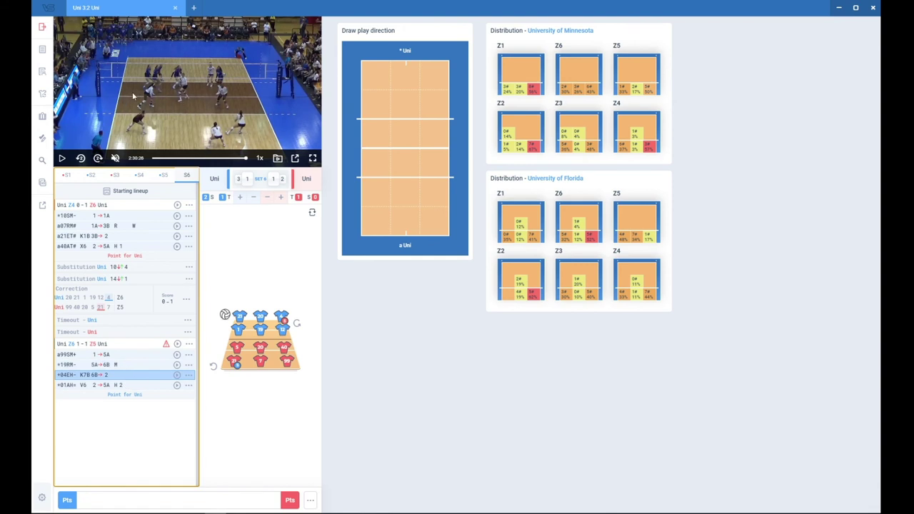
# Search the event list for '* - University of Minnesota' with skill 'S - Serve'.
pyautogui.moveTo(43, 114)
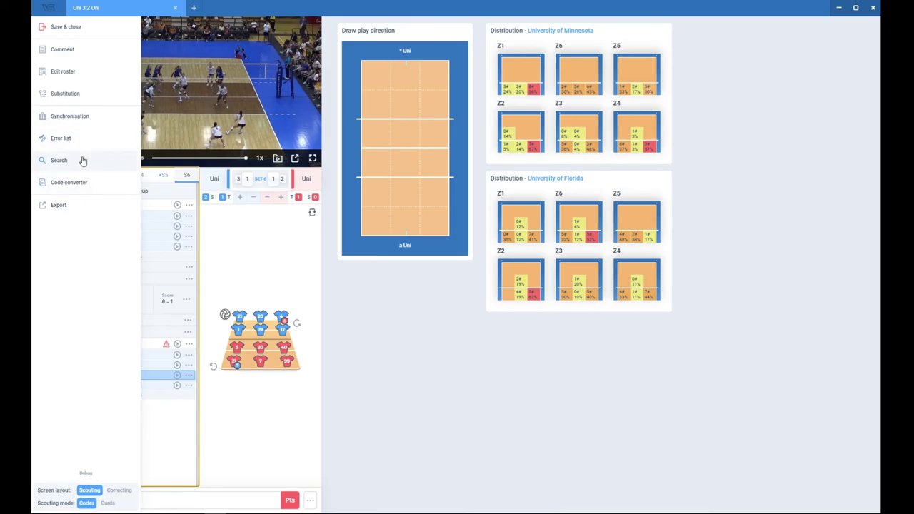
pyautogui.click(79, 159)
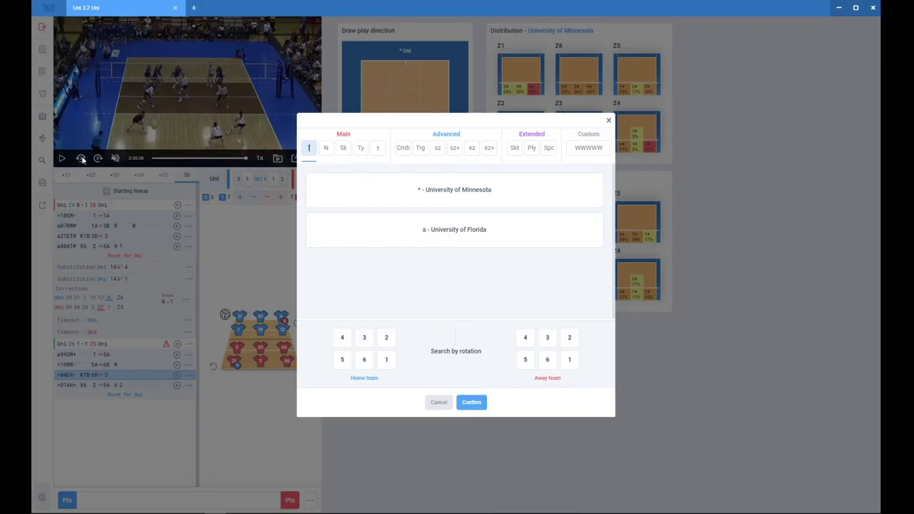
pyautogui.click(390, 198)
pyautogui.click(342, 149)
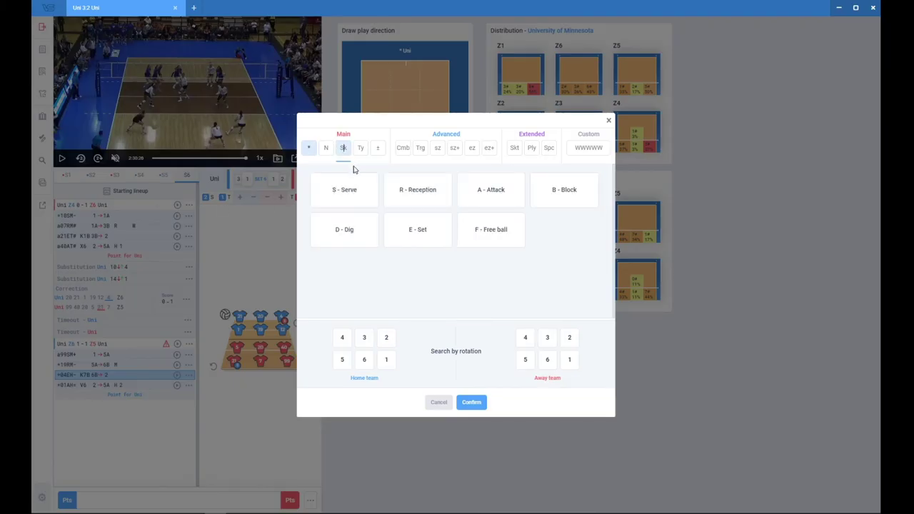
pyautogui.click(358, 192)
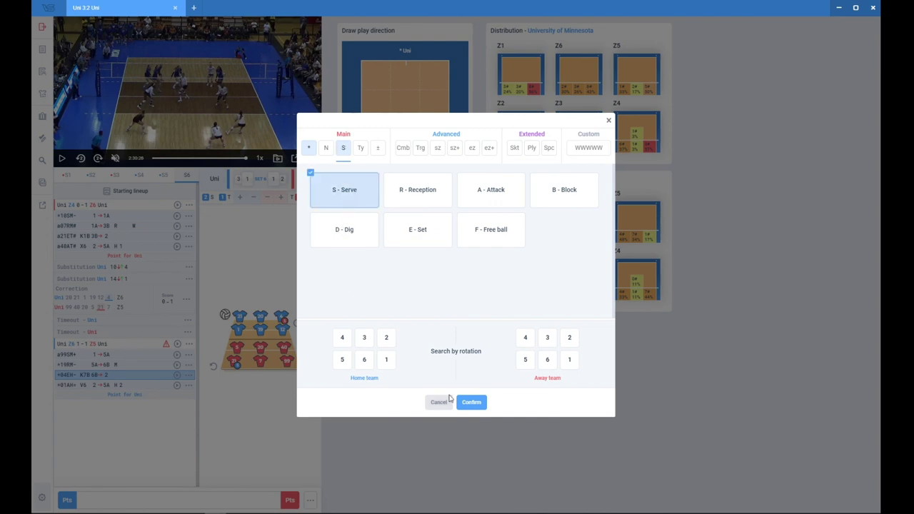
pyautogui.click(474, 403)
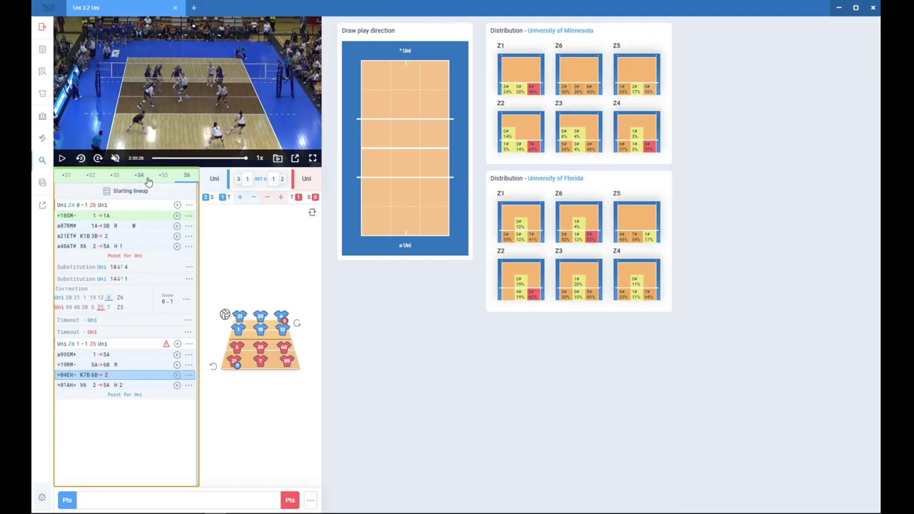
# Select the a21ET# row, then go back to the first set's rallies.
pyautogui.click(118, 235)
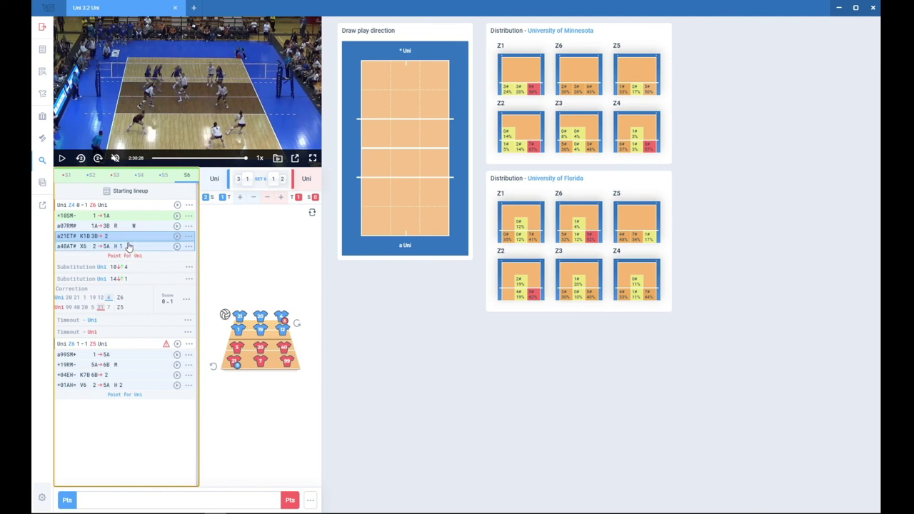
pyautogui.scroll(15, 131, 255)
pyautogui.click(132, 256)
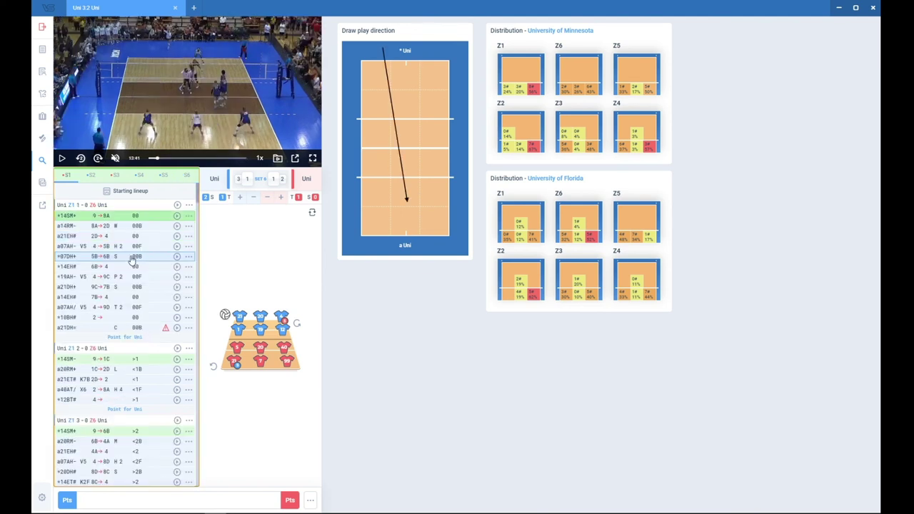
pyautogui.press('Down')
pyautogui.press('Down')
pyautogui.press('Down')
pyautogui.press('Down')
pyautogui.press('Down')
pyautogui.press('Down')
pyautogui.press('Down')
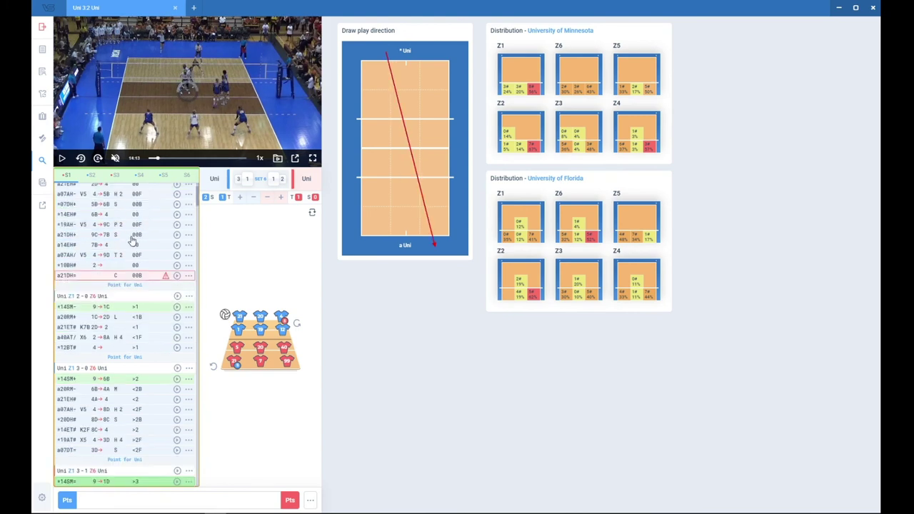
# Play the *14SM# home serve, then move on to the a14SM- serve row.
pyautogui.click(114, 378)
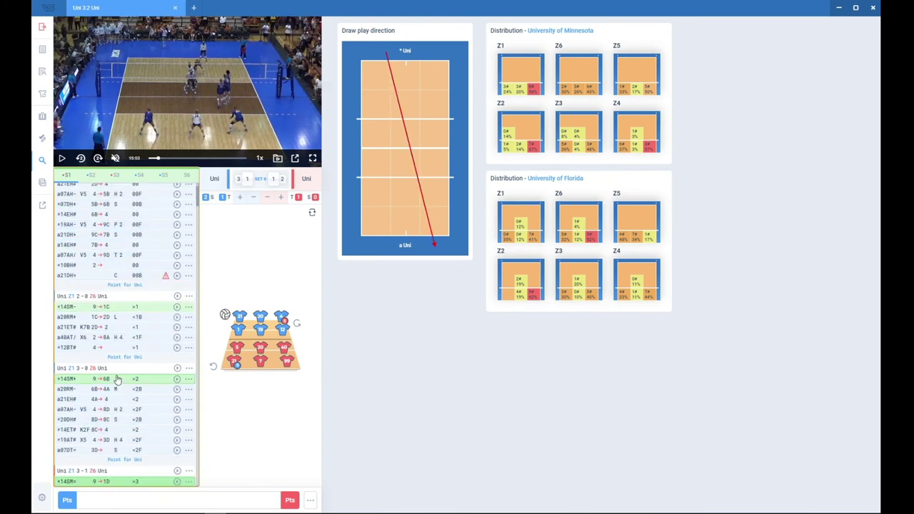
pyautogui.scroll(-10, 118, 380)
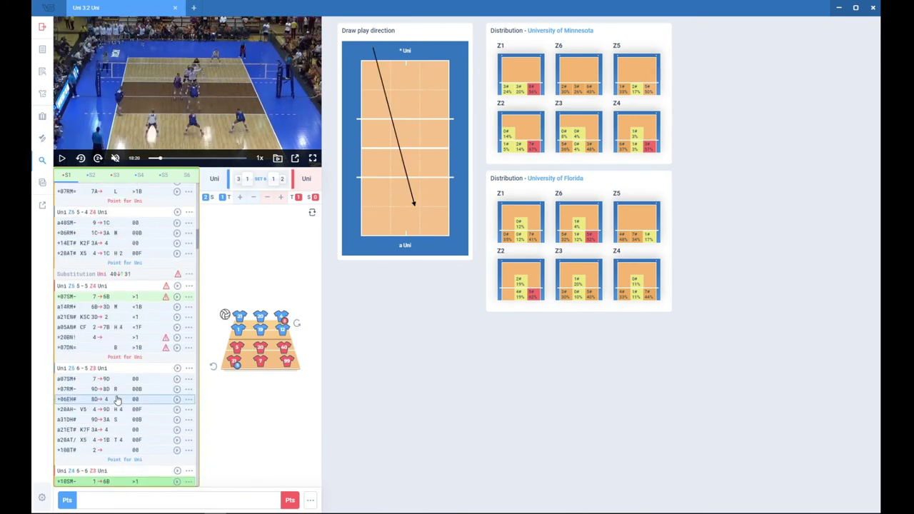
pyautogui.click(118, 397)
pyautogui.scroll(-10, 118, 399)
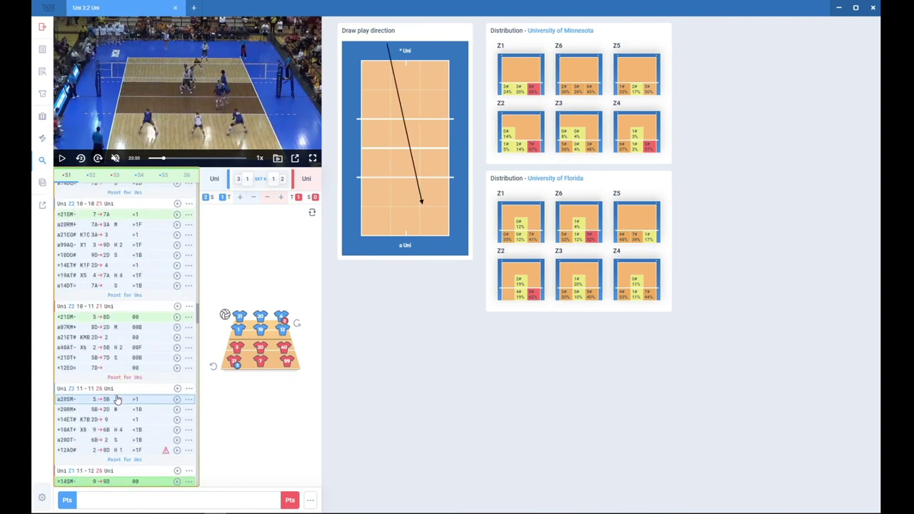
pyautogui.click(118, 396)
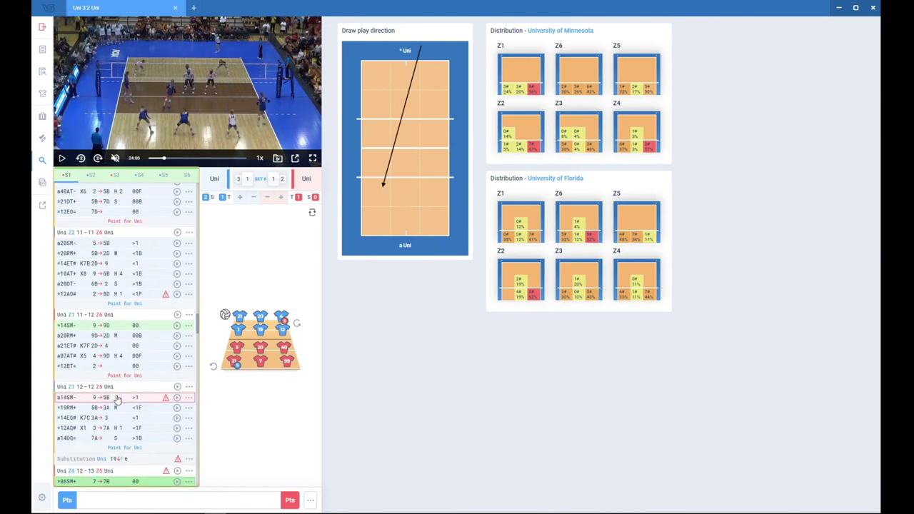